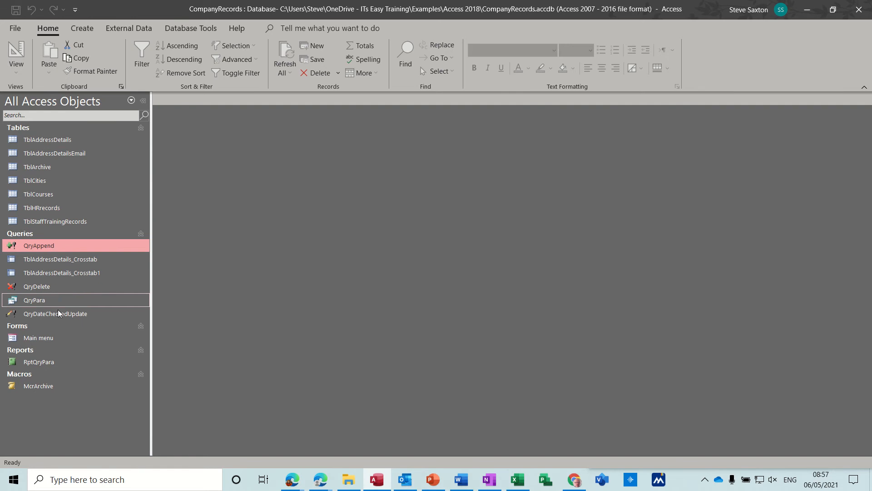
- Start a new query with the Find Duplicates Query Wizard
click(84, 29)
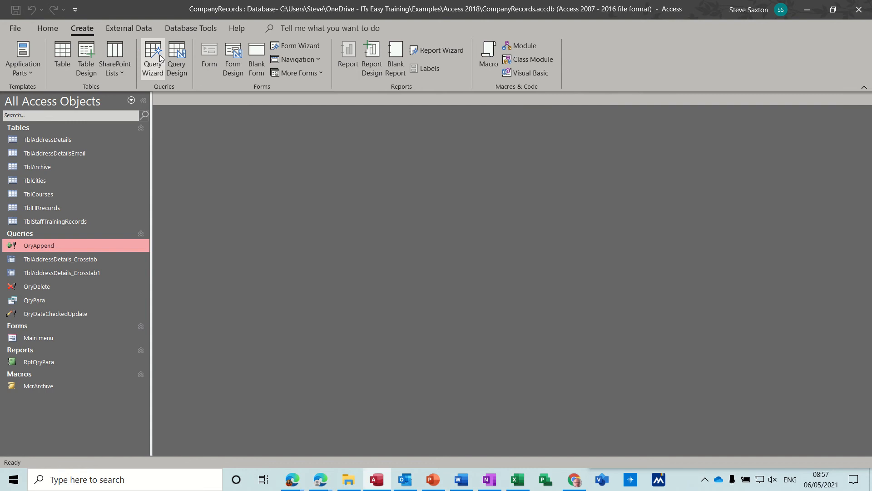
click(149, 67)
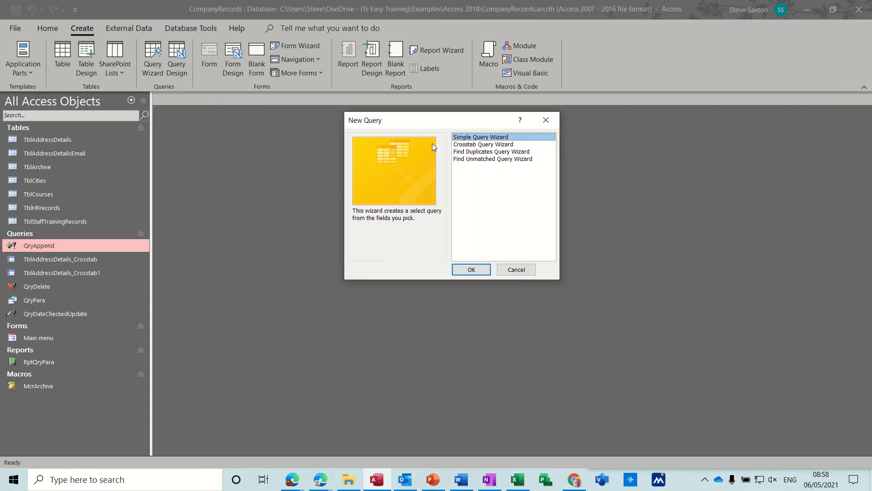
click(486, 153)
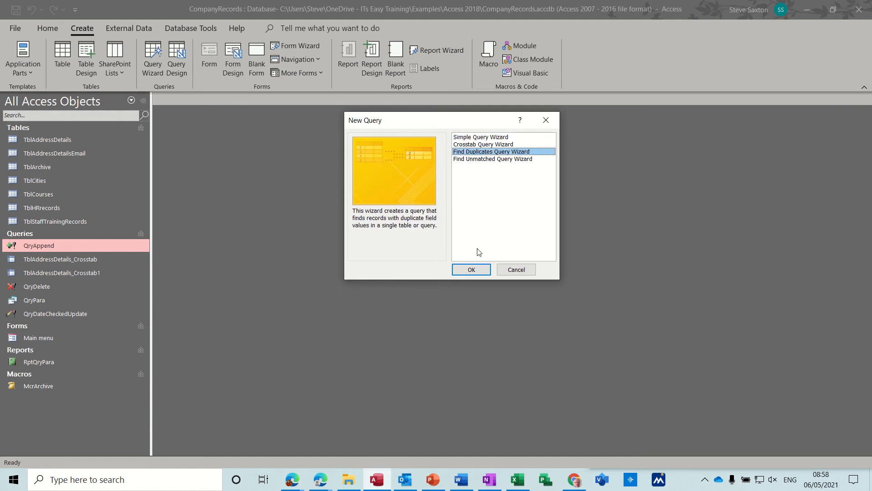
click(472, 269)
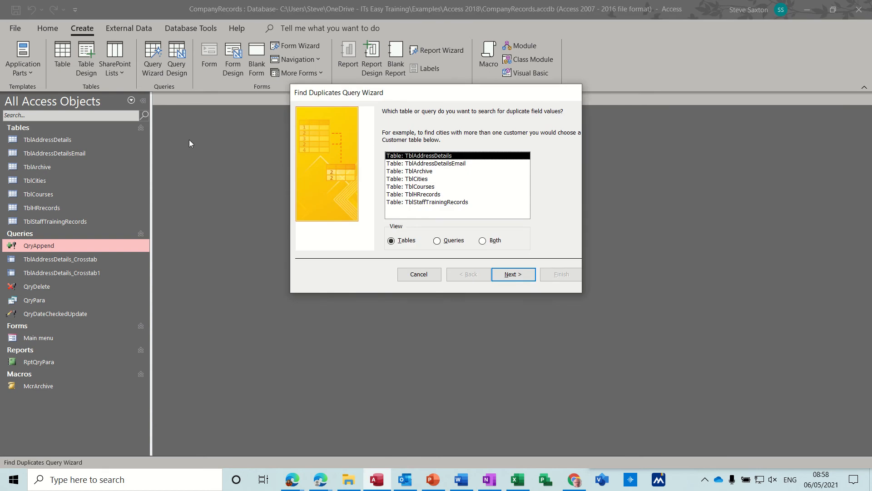
- Choose the table TblAddressDetailsEmail as the source to search for duplicate field values
click(437, 241)
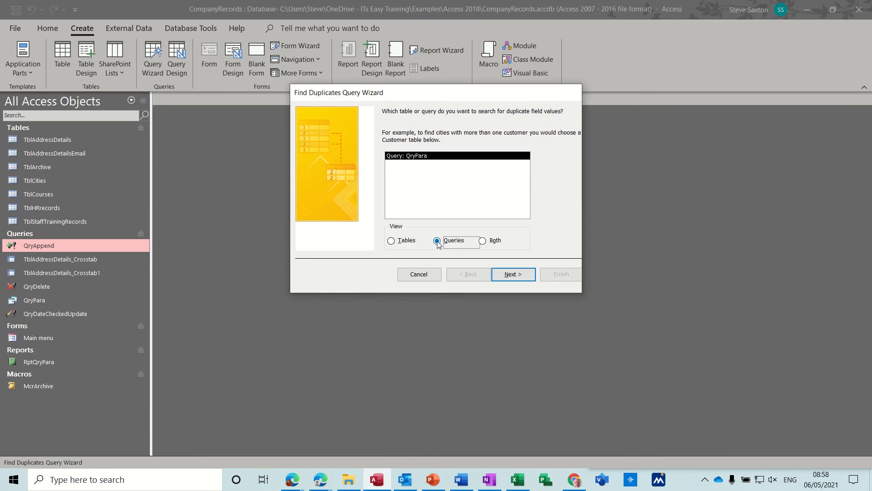
click(482, 241)
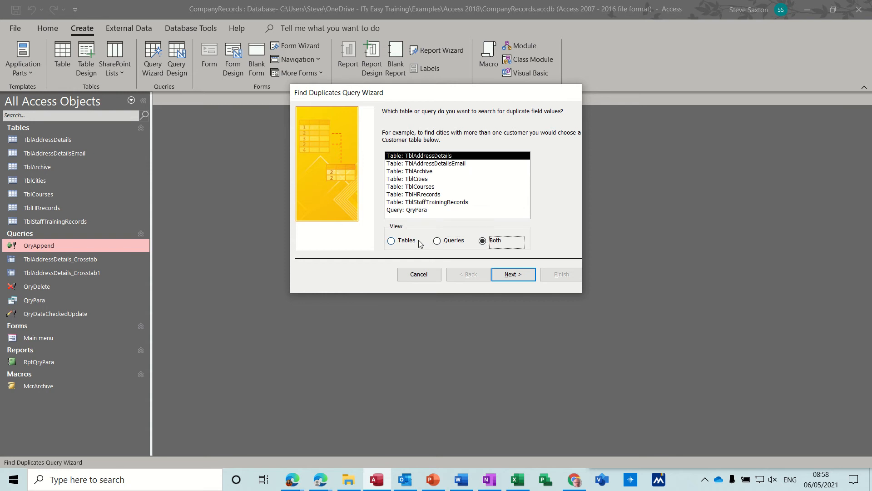
click(392, 242)
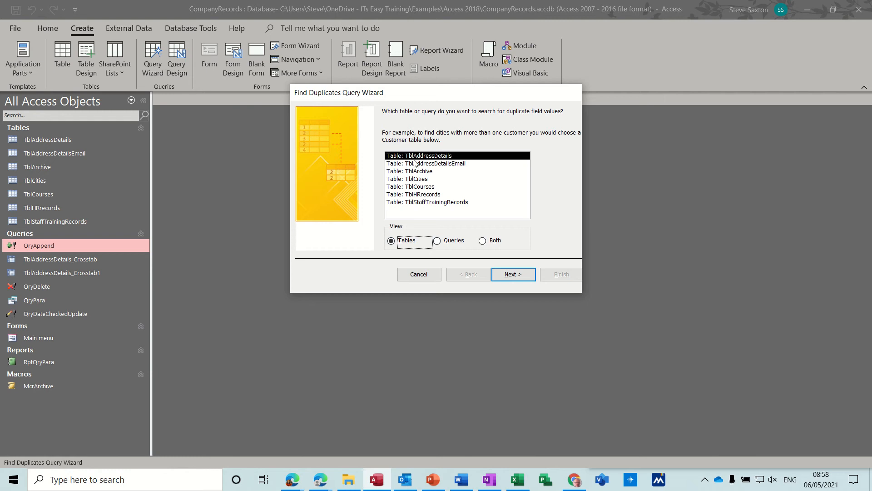
click(428, 166)
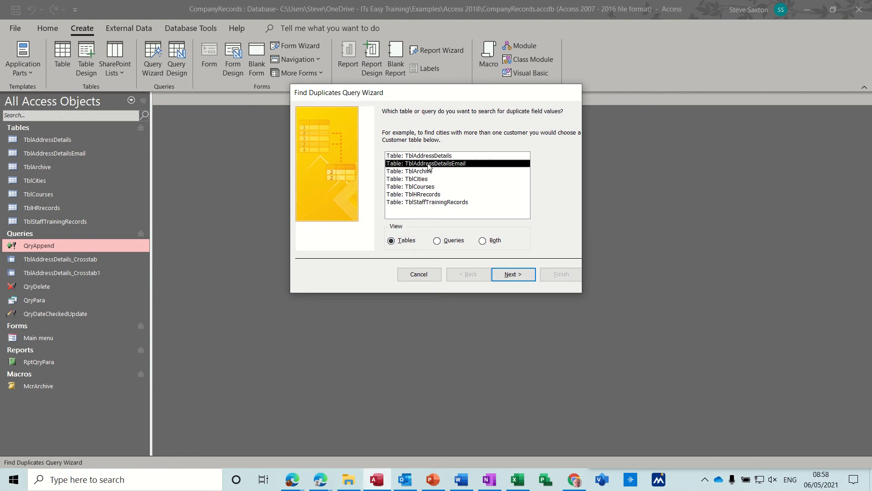
click(505, 274)
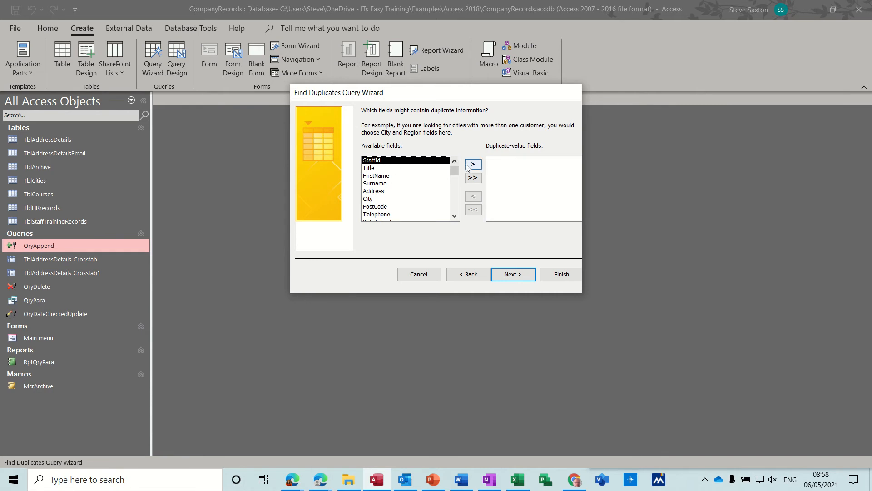
- Set Title, FirstName and Surname as the duplicate-value fields and continue the wizard
click(375, 169)
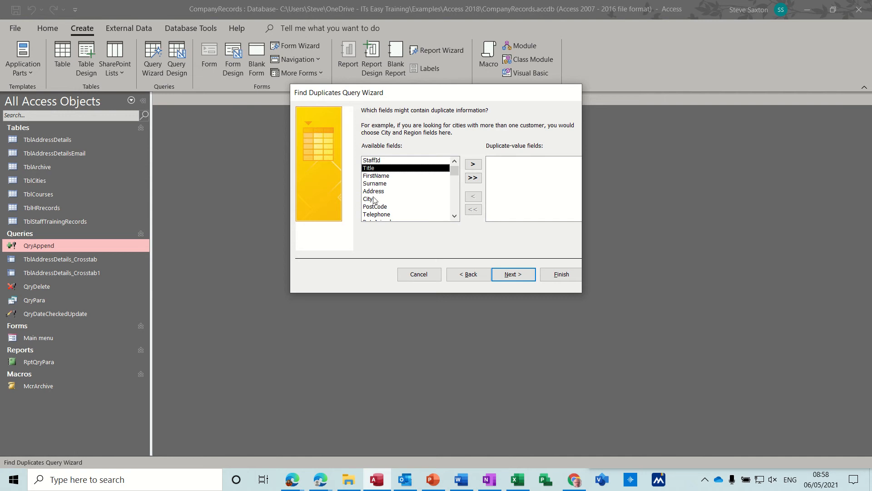
click(473, 164)
click(473, 165)
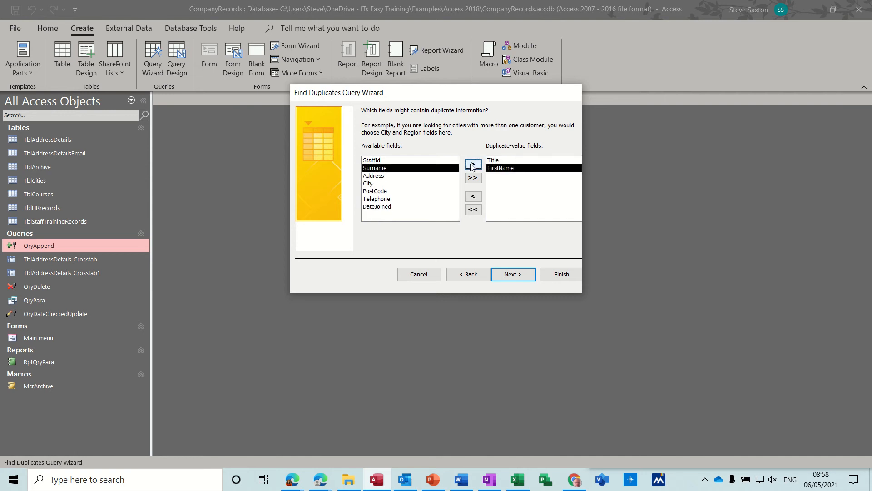
click(473, 165)
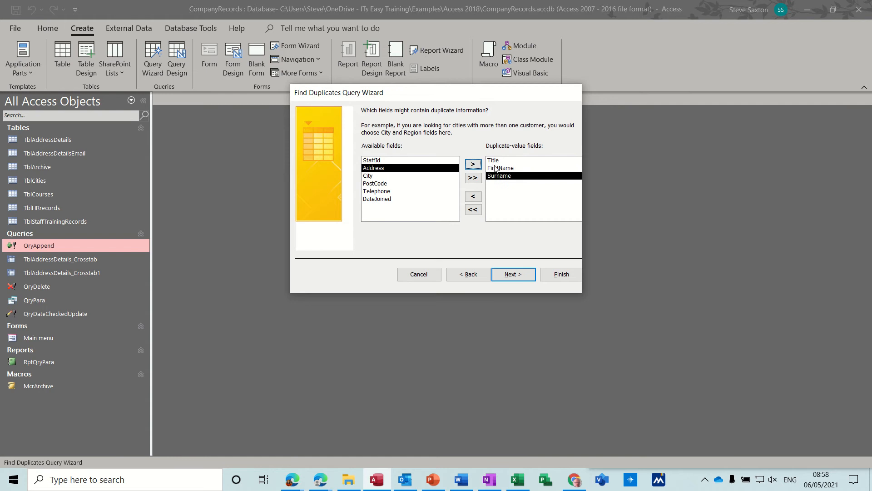
click(512, 275)
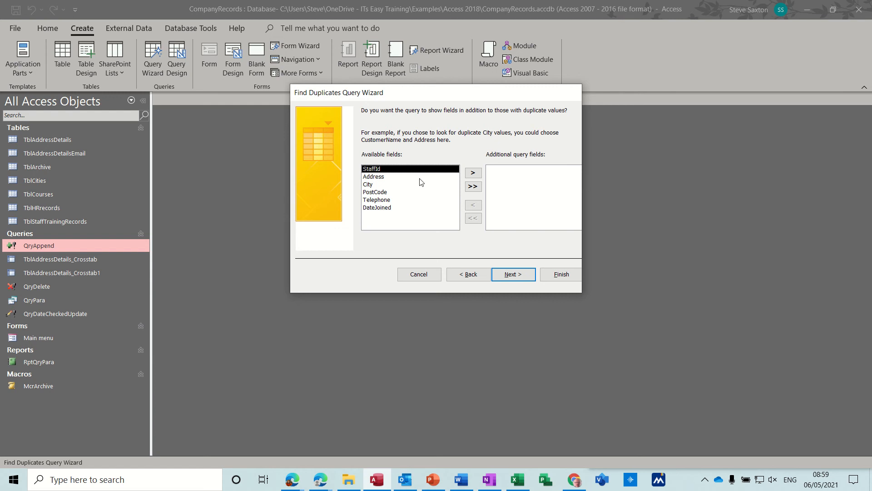
- Include all remaining fields as additional query fields and finish the wizard with the suggested query name, viewing the results
click(473, 187)
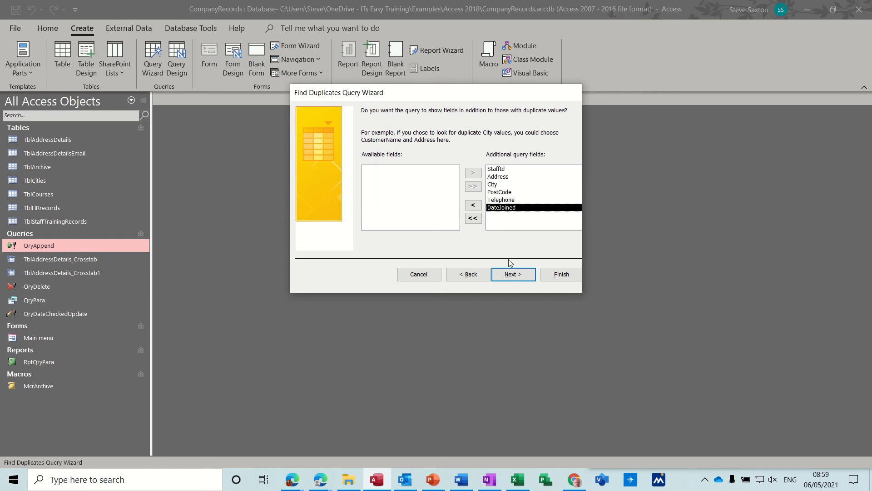
click(508, 274)
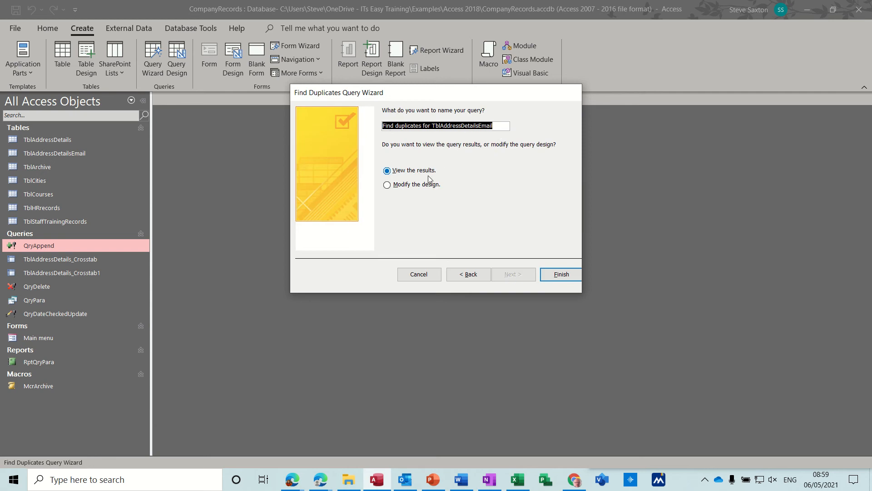
click(553, 275)
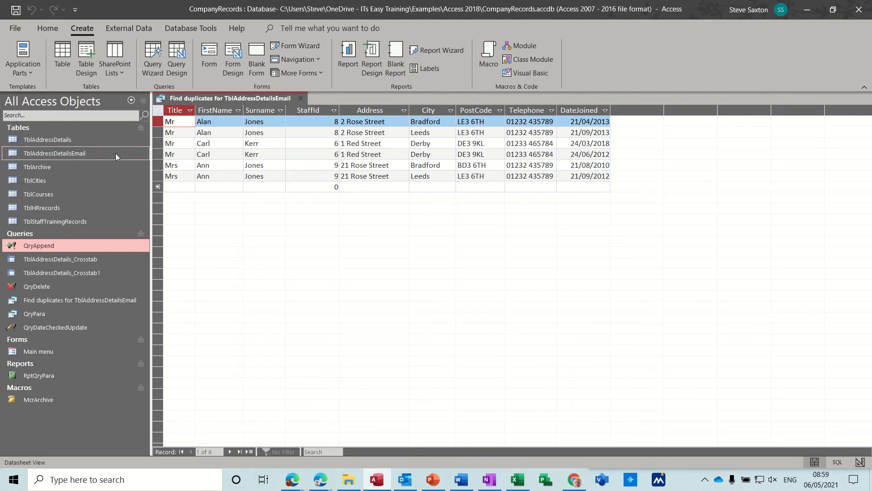
- Inspect the field definitions of TblAddressDetailsEmail in a read-only Design View, including the Title field, and close the table
right_click(93, 156)
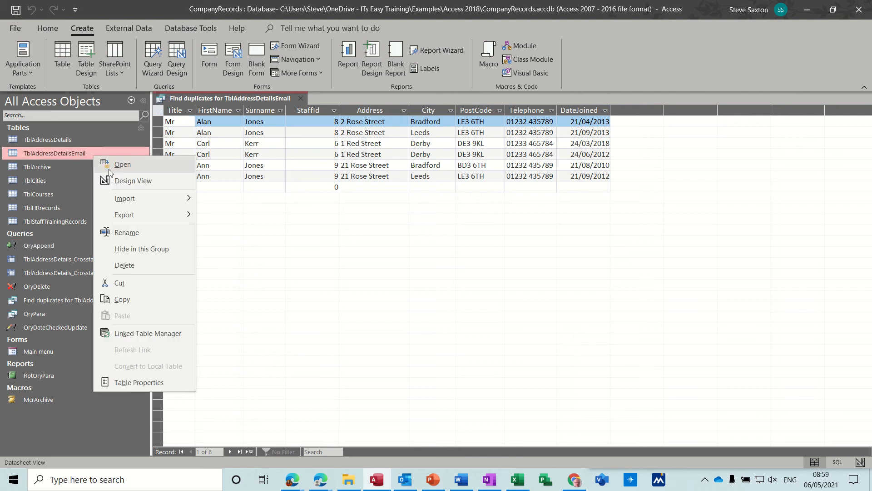
click(131, 181)
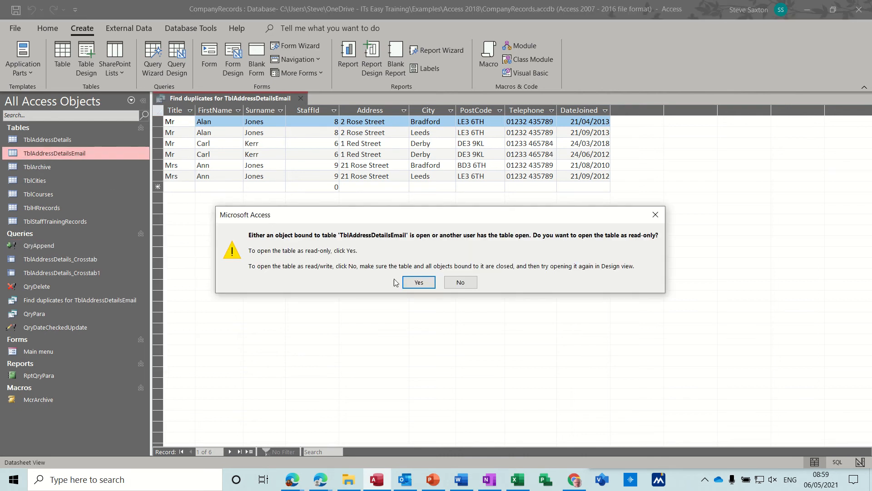
click(417, 283)
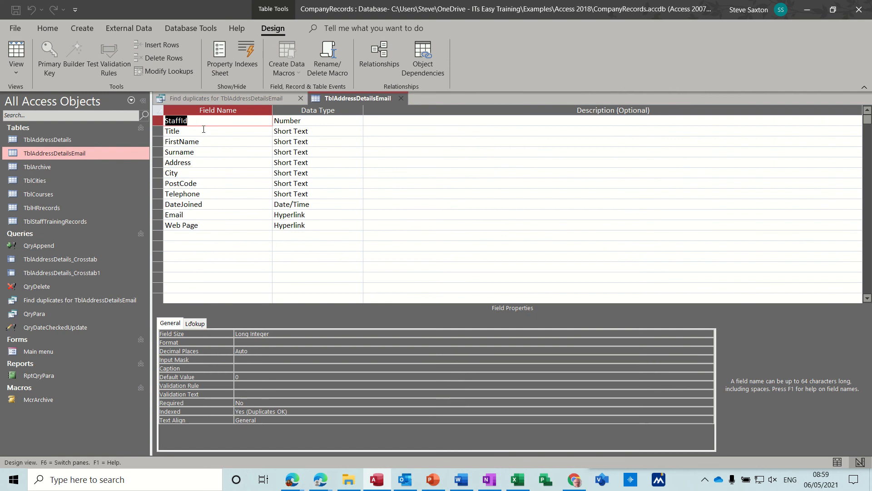
click(252, 130)
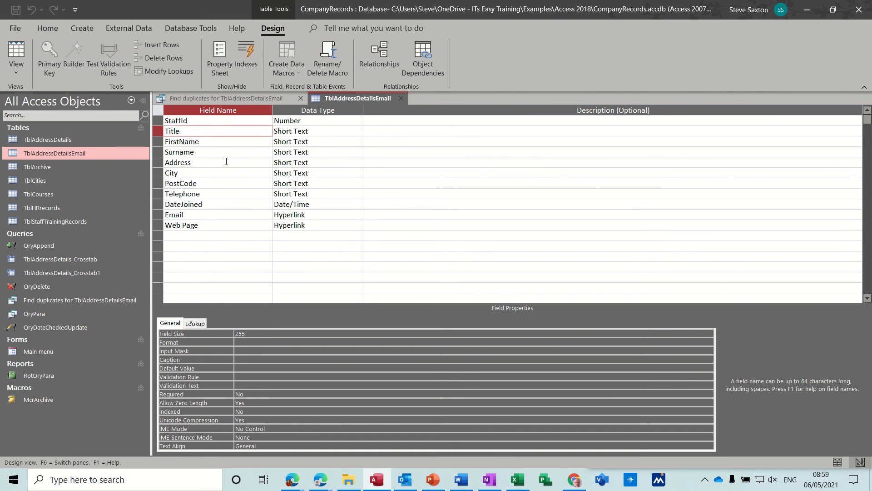
click(401, 98)
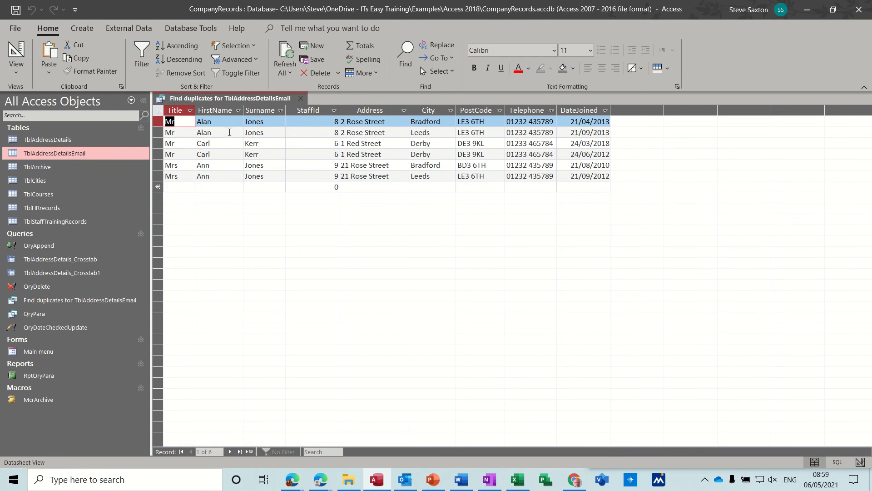
- Compare the address, city and telephone values of the first two duplicate records in the query results
click(157, 133)
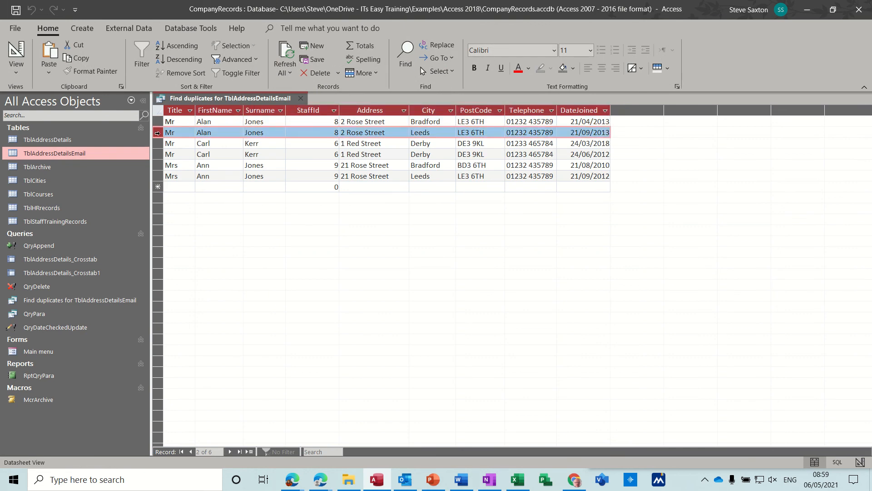
click(384, 133)
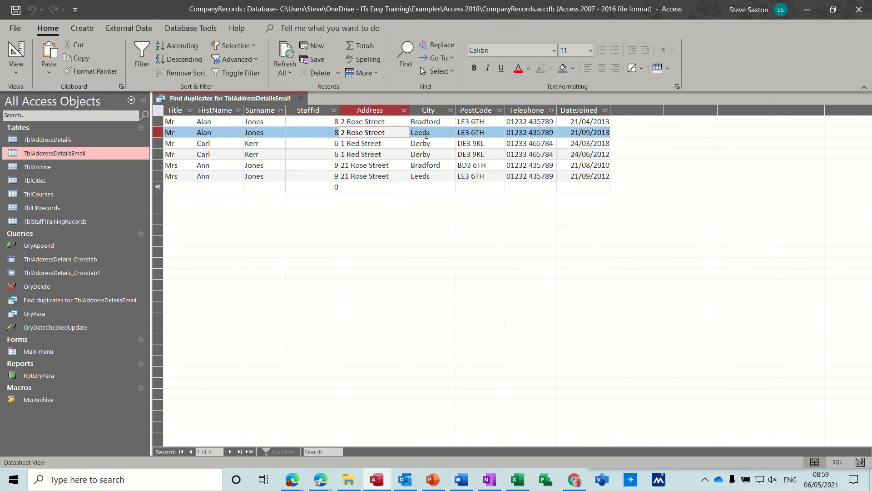
click(443, 134)
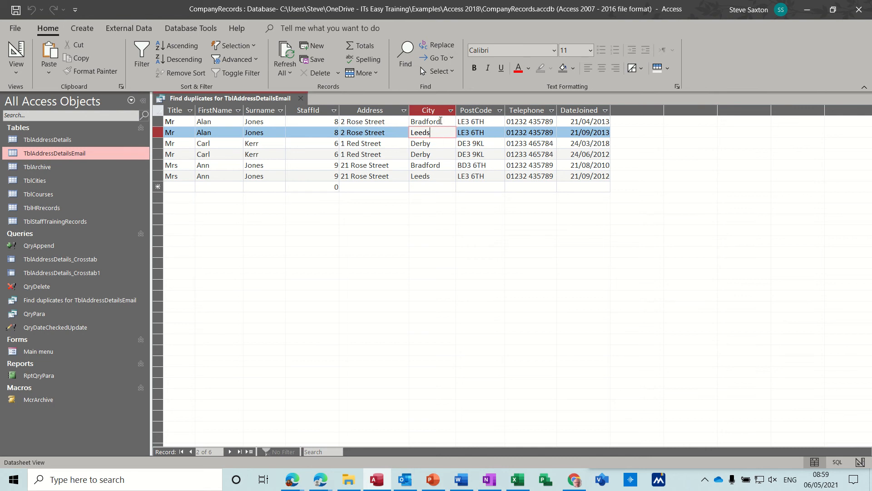
click(527, 133)
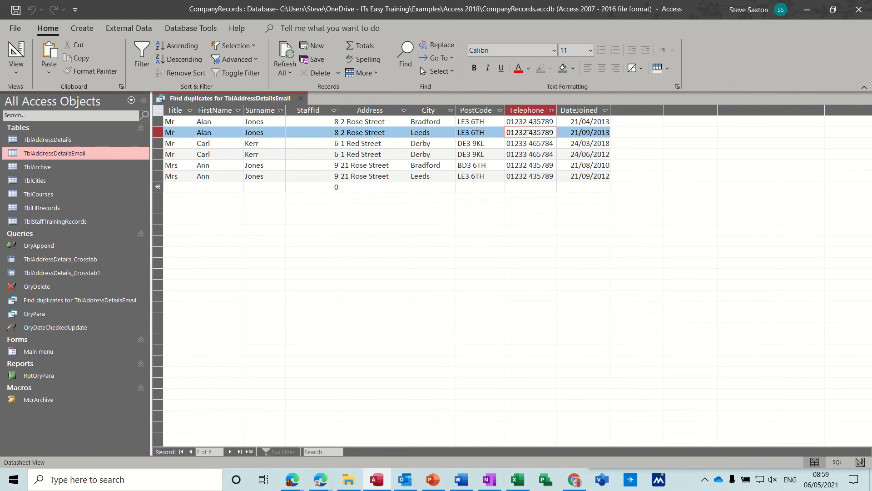
click(448, 122)
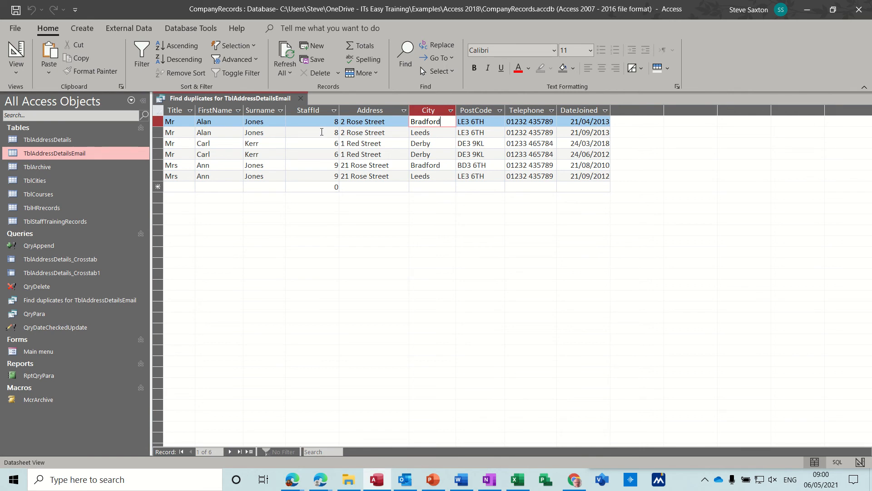
- Delete the duplicate Derby record with the join date 24/03/2018 from the query results
click(155, 142)
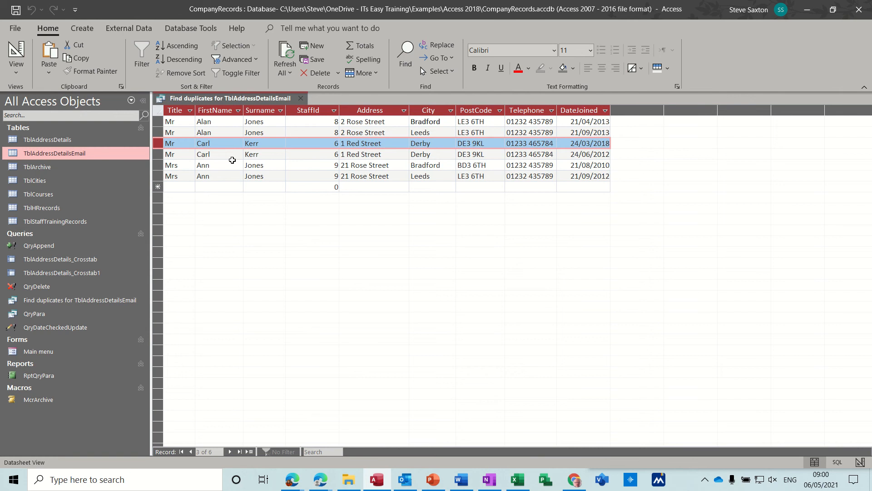
click(315, 73)
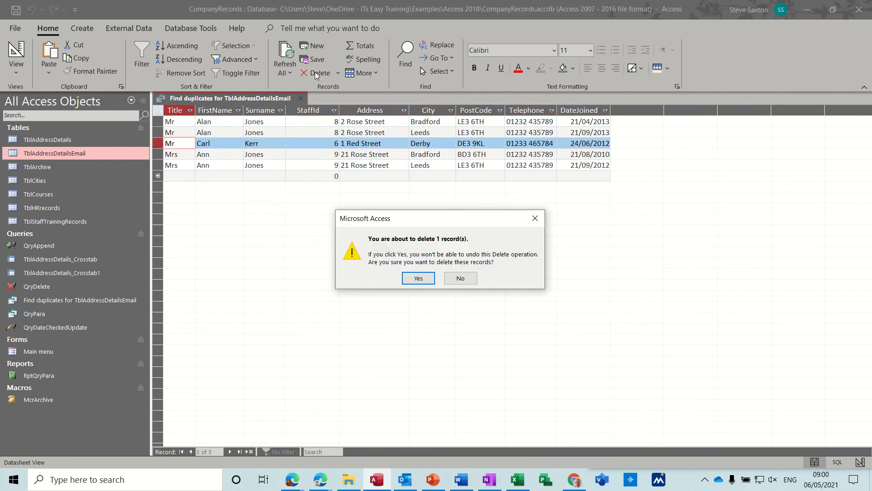
click(418, 279)
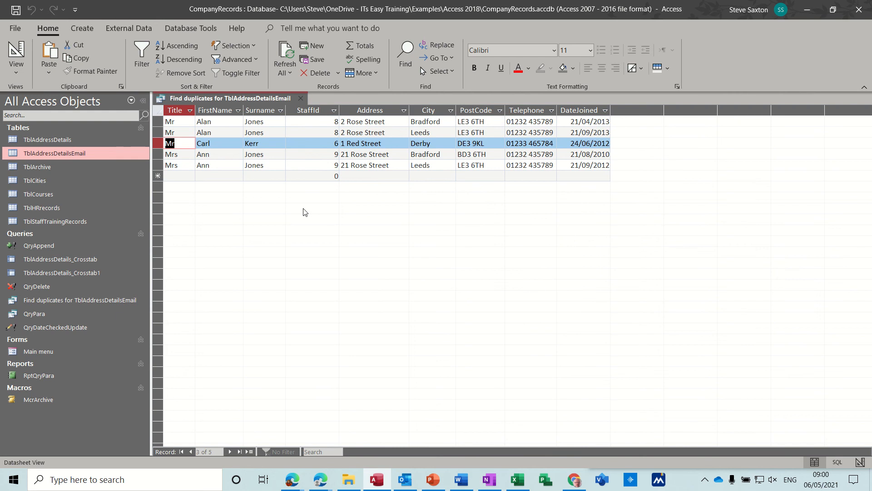
- Delete the duplicate Bradford record with the join date 21/08/2010 from the query results
click(159, 154)
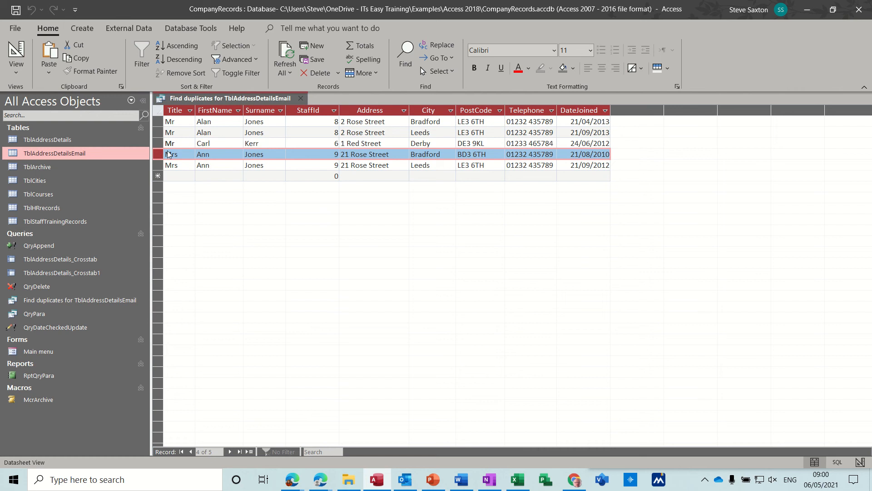
click(315, 73)
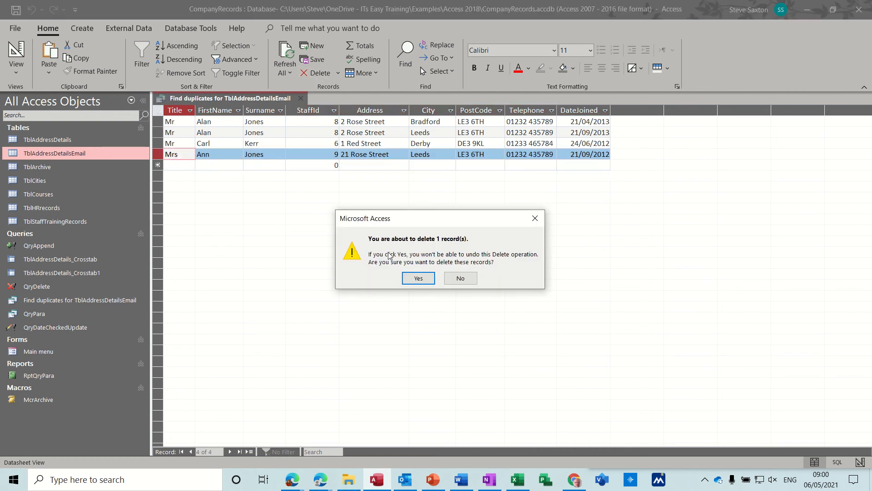
click(417, 278)
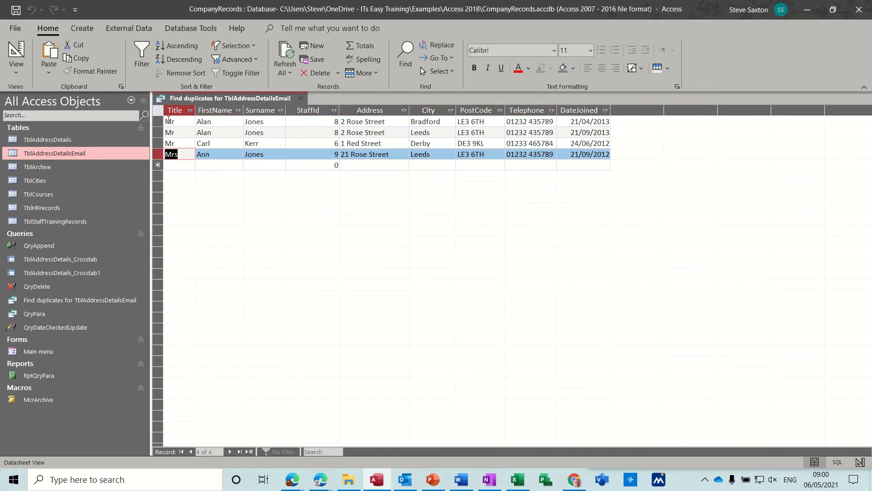
- Delete the duplicate Bradford record with the join date 21/04/2013 from the query results
click(159, 122)
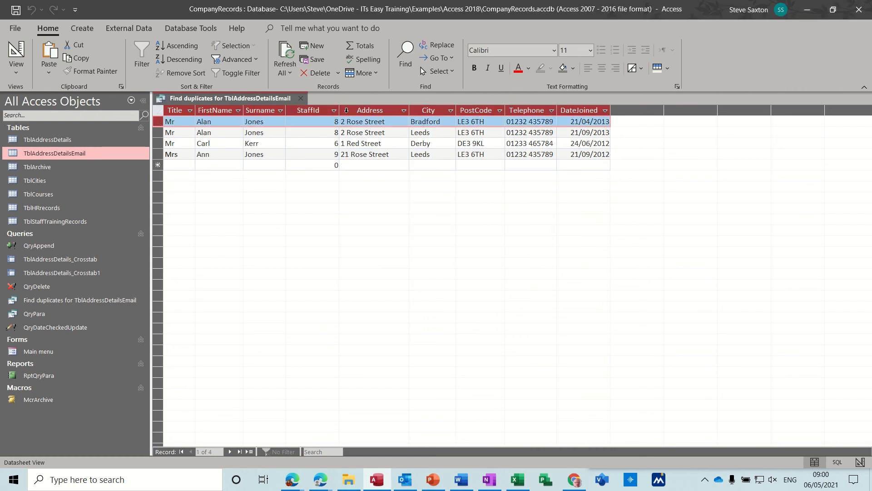
click(324, 76)
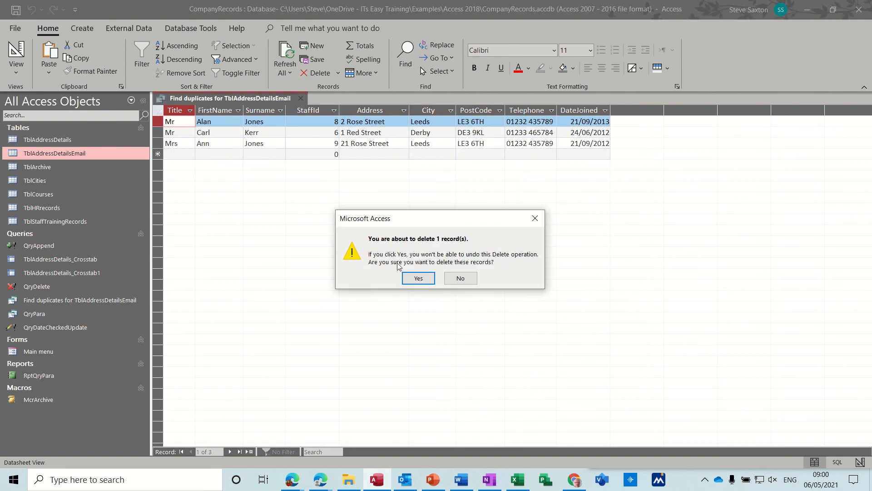
click(413, 279)
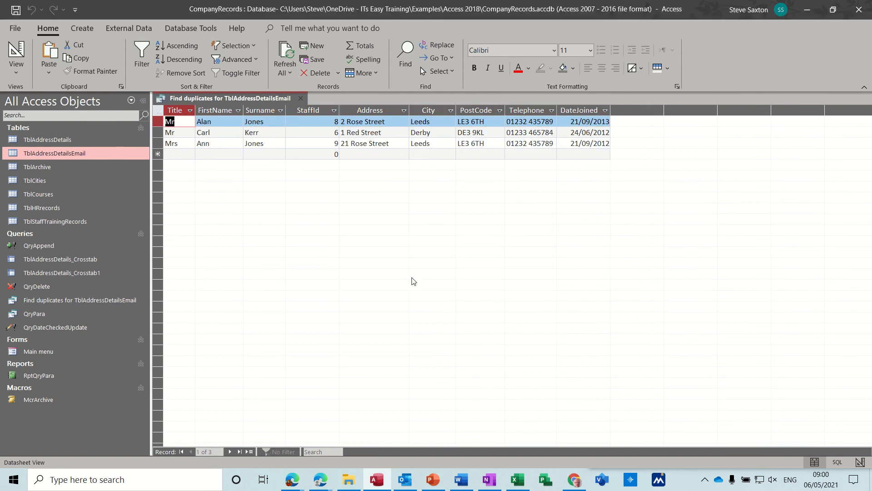
- Rerun the find-duplicates query for TblAddressDetailsEmail to check for remaining duplicates, and close its results
click(302, 99)
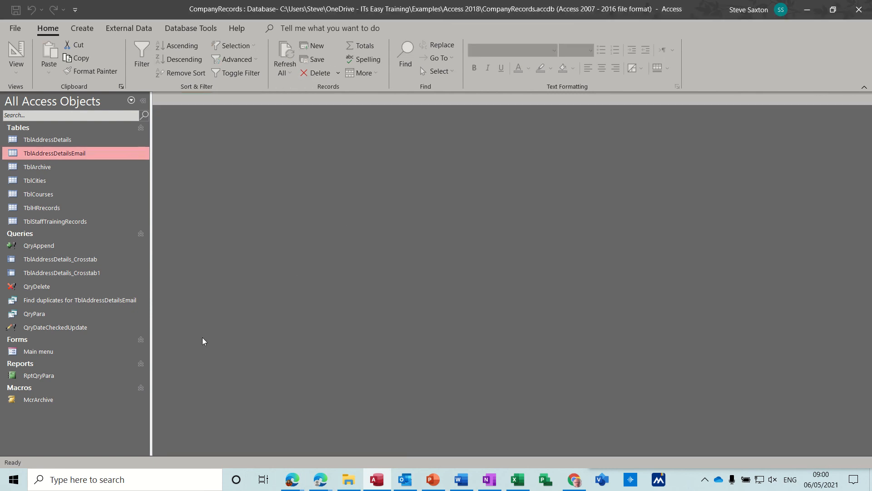
double_click(63, 301)
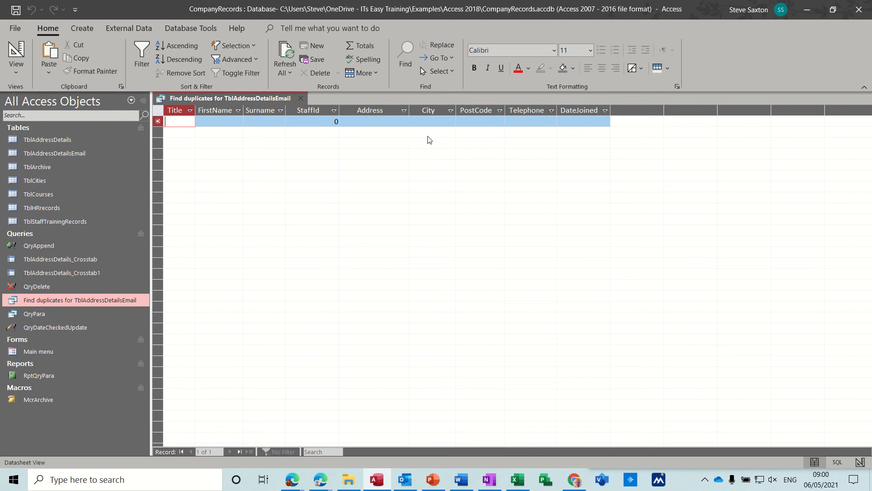
click(301, 99)
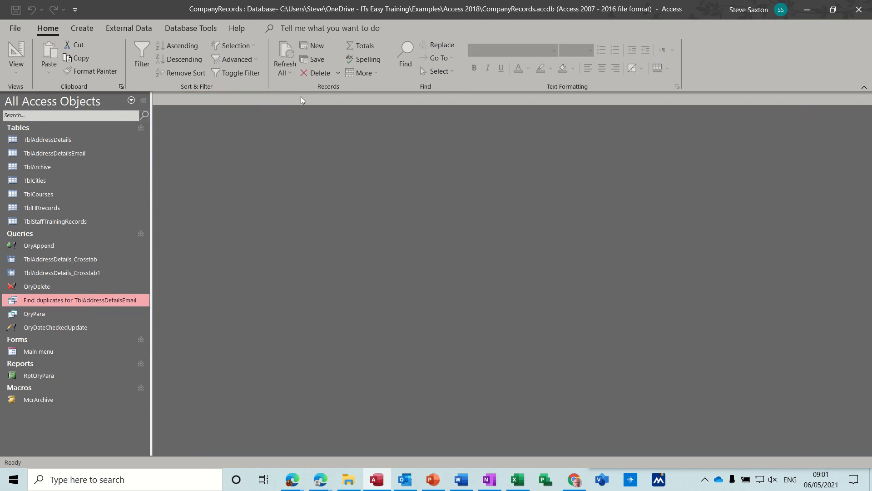
- Make StaffId the primary key of TblAddressDetailsEmail, save the table design and return to the datasheet
double_click(72, 156)
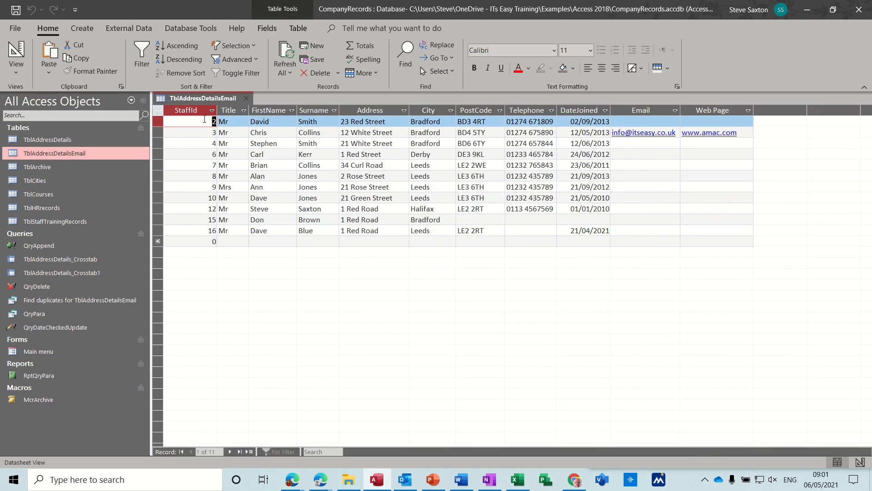
click(16, 51)
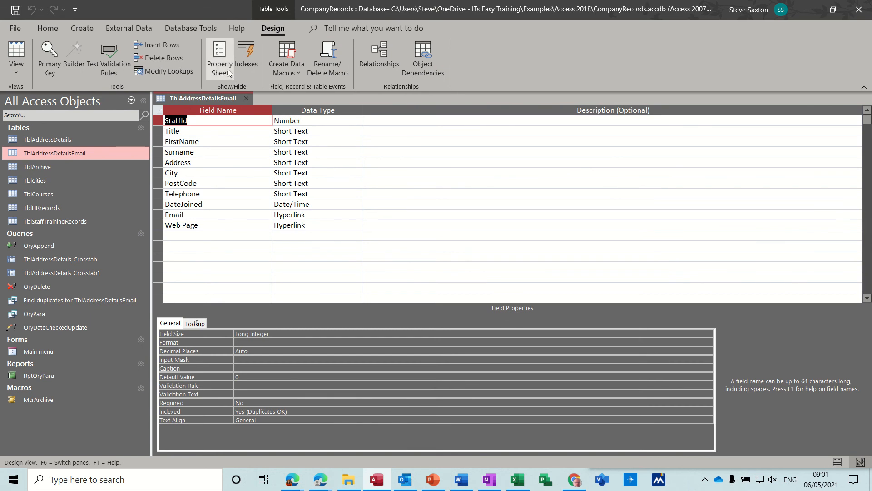
click(50, 54)
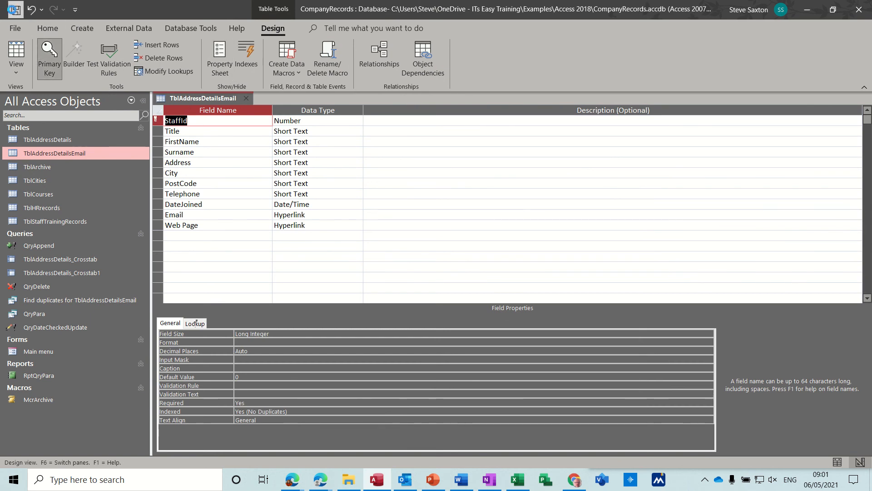
click(17, 10)
click(16, 51)
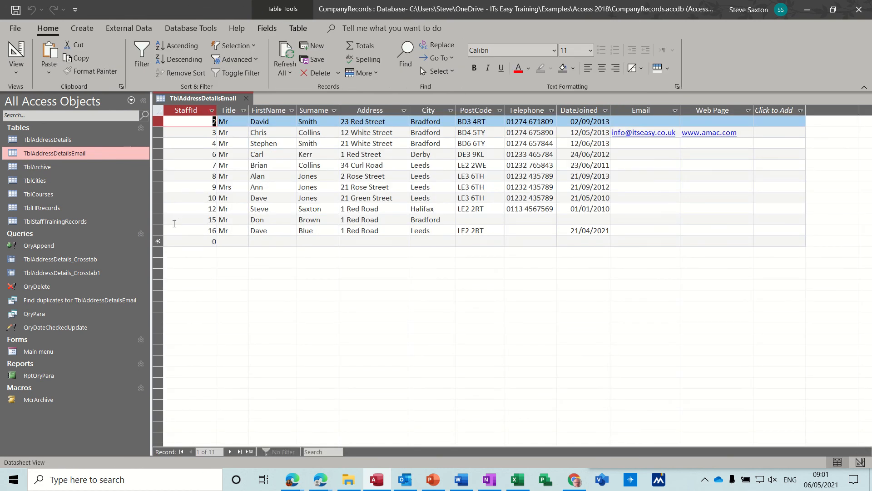
- Duplicate the last record of TblAddressDetailsEmail as a new record with StaffId 17, and close the table
click(157, 230)
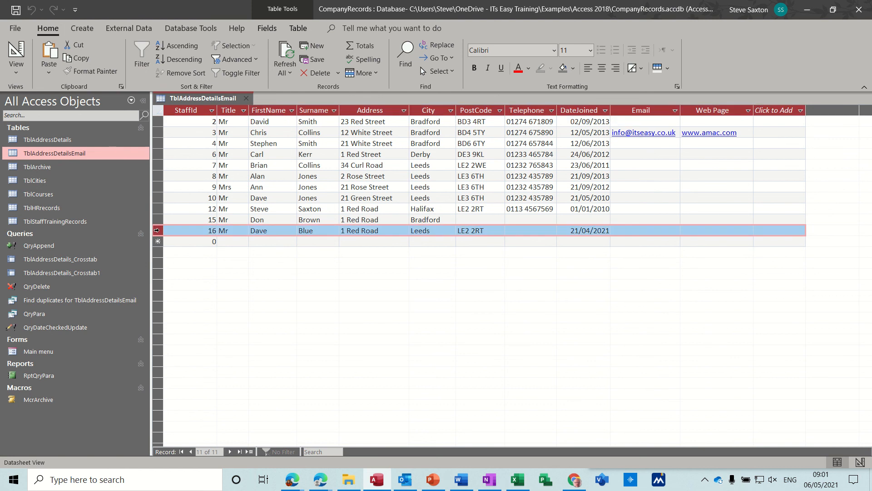
click(157, 241)
key(ctrl+v)
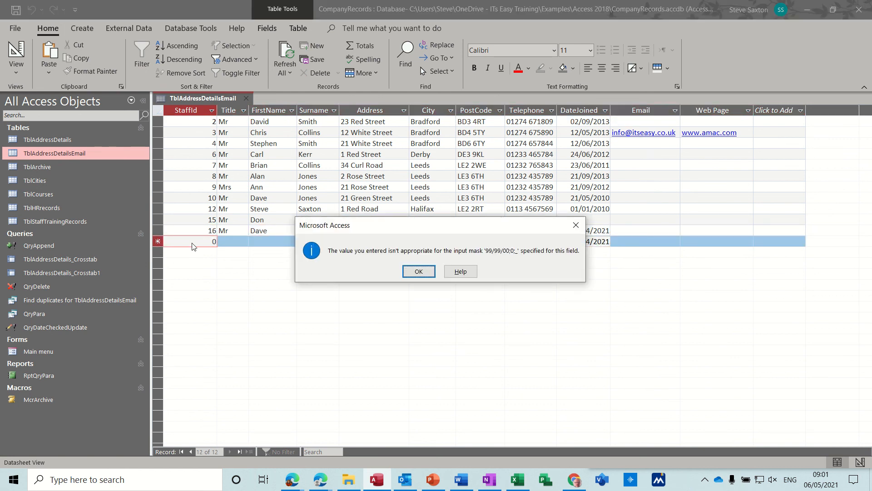
click(420, 273)
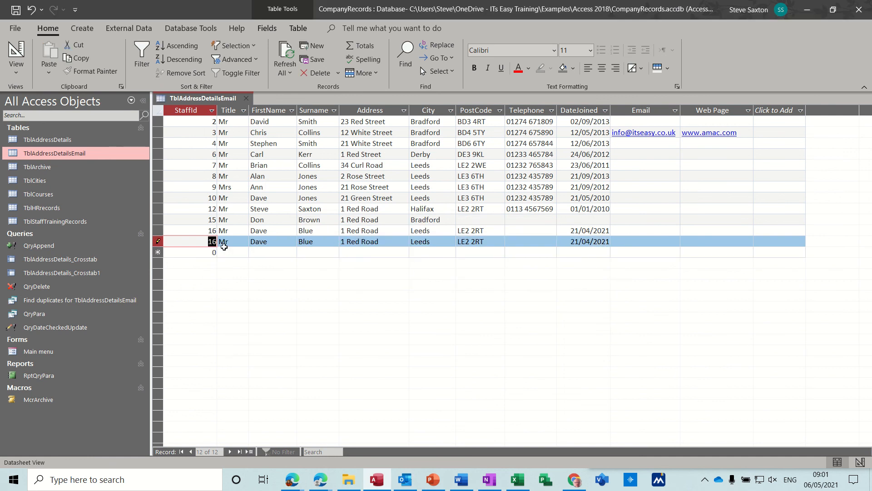
text(17)
click(317, 251)
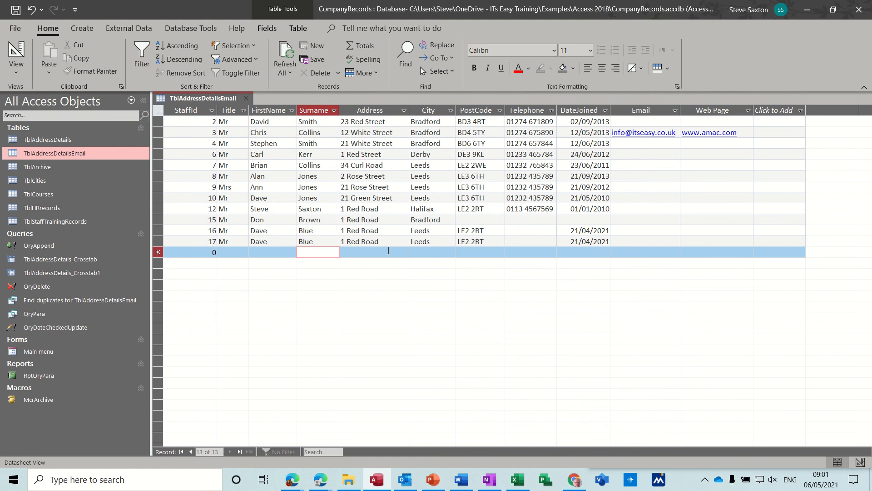
click(247, 99)
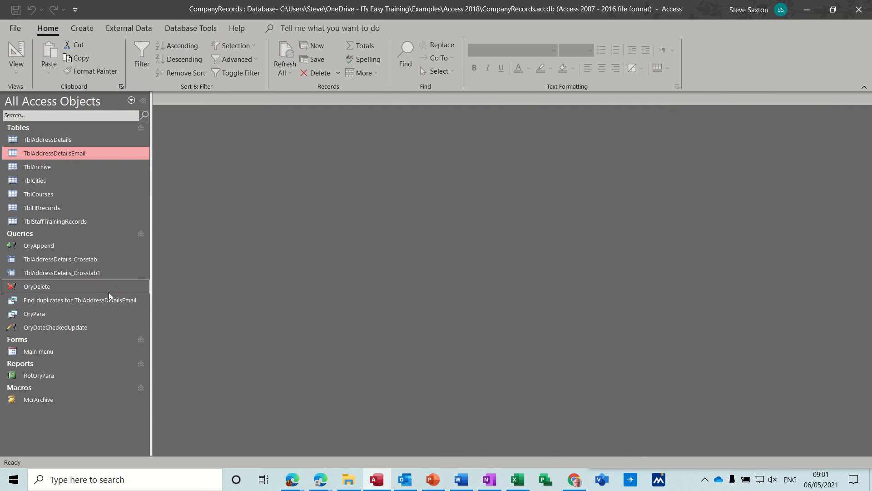
- Run the find-duplicates query for TblAddressDetailsEmail and delete the duplicate record with StaffId 17 from its results
double_click(93, 301)
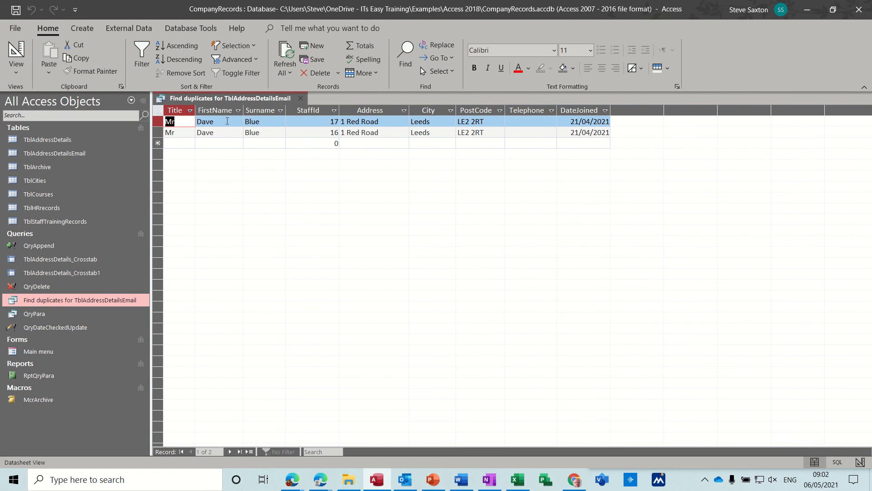
click(154, 121)
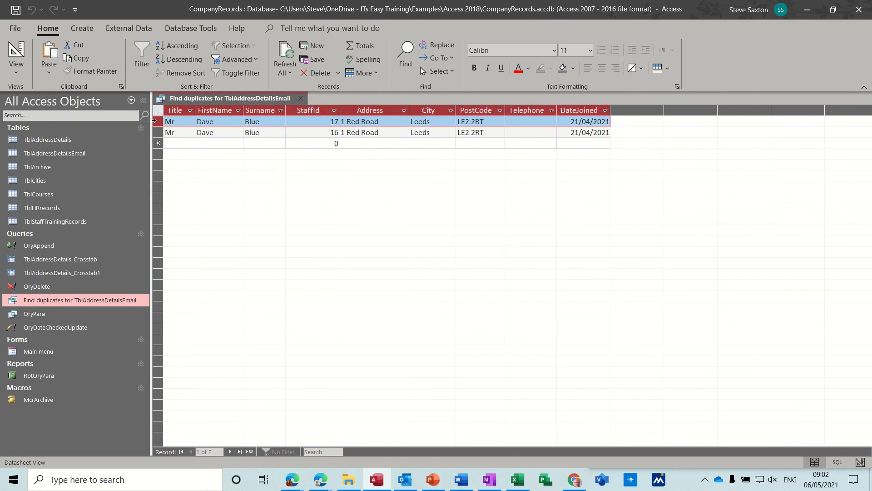
key(Delete)
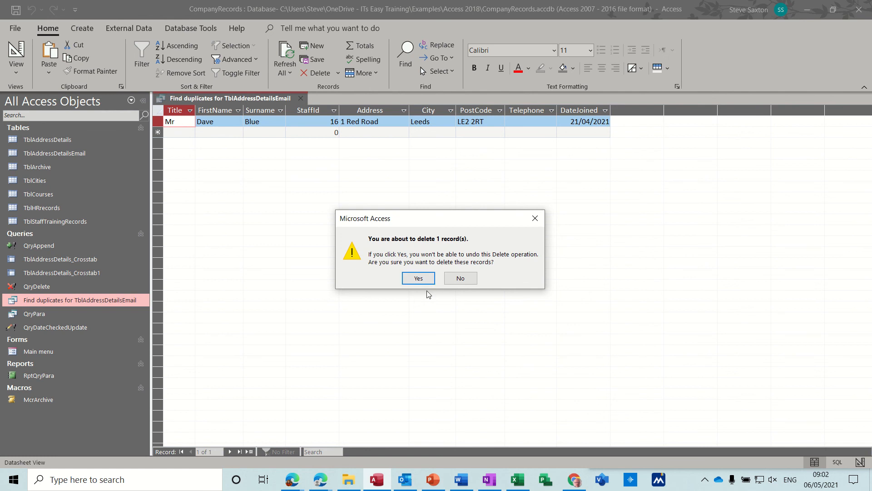
click(418, 278)
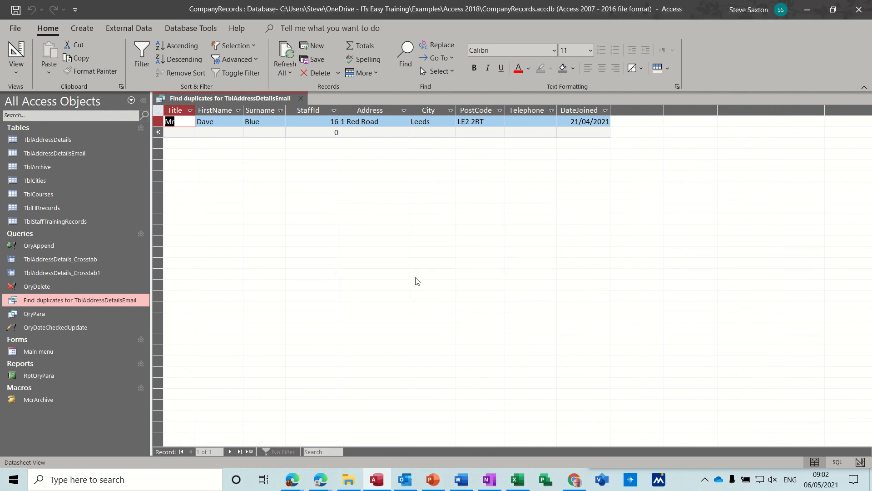
- Close and reopen the find-duplicates query to check that no duplicates are left, and close it again
click(301, 99)
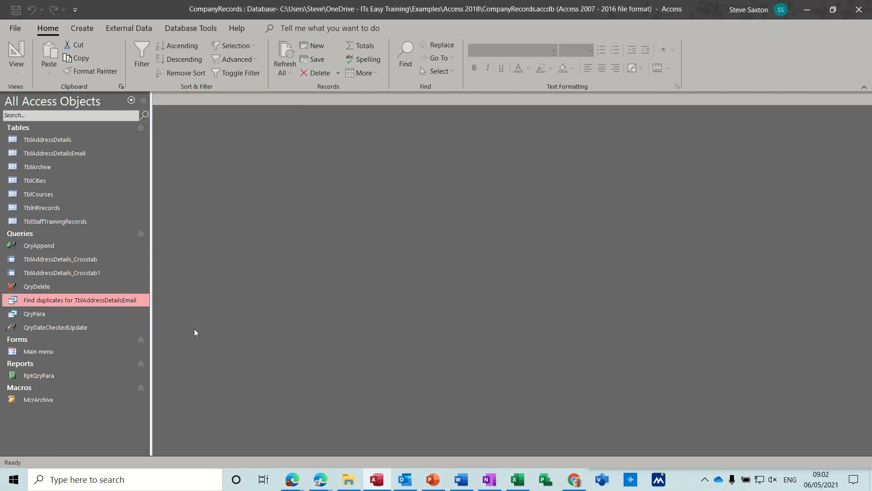
double_click(70, 301)
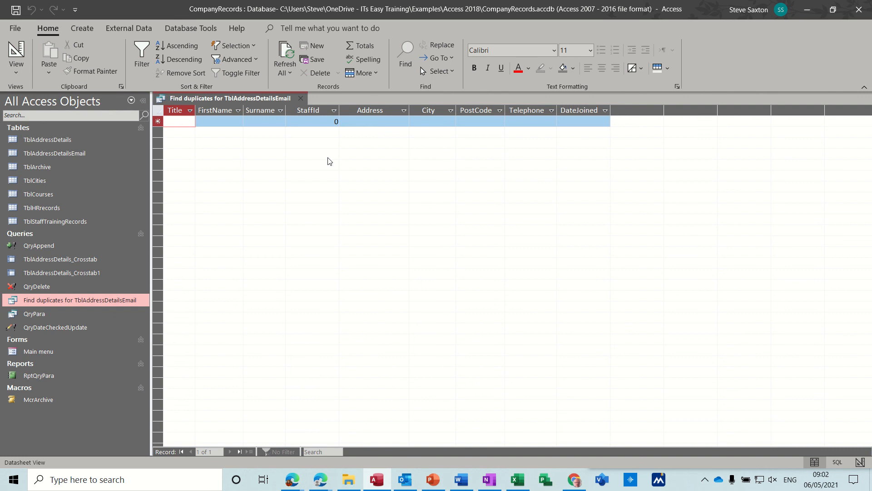
click(300, 102)
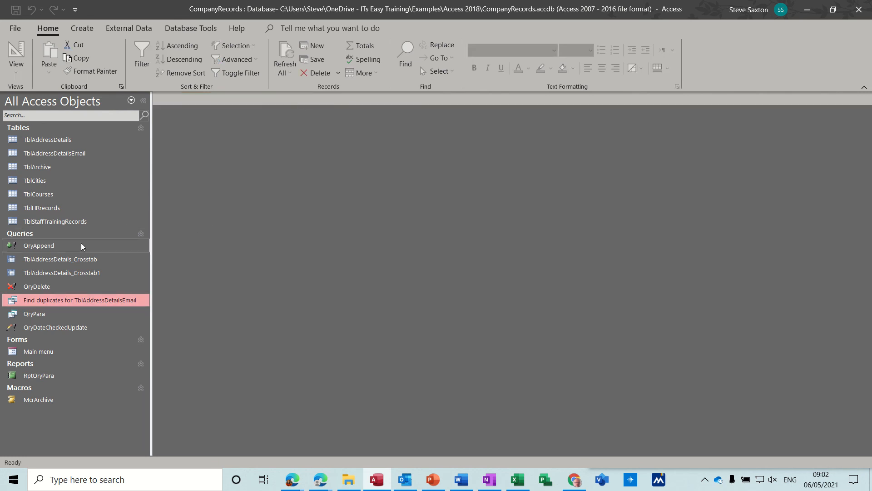